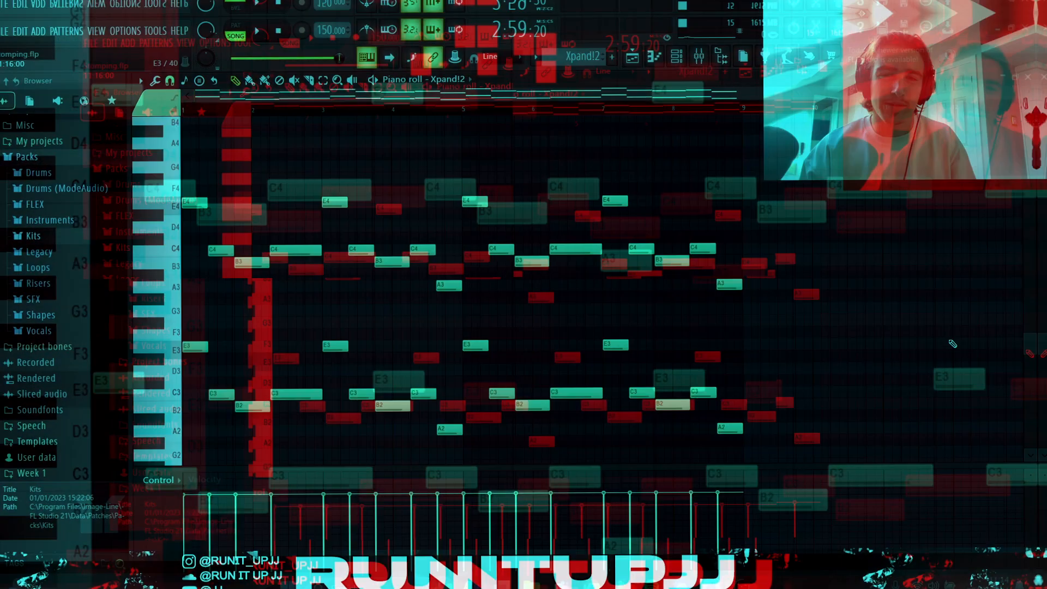
Step: Play the Xpand!2 melody and inspect the low-mid cut band in its Pro-Q 3 equalizer on Insert 1
{"action": "key", "text": "space"}
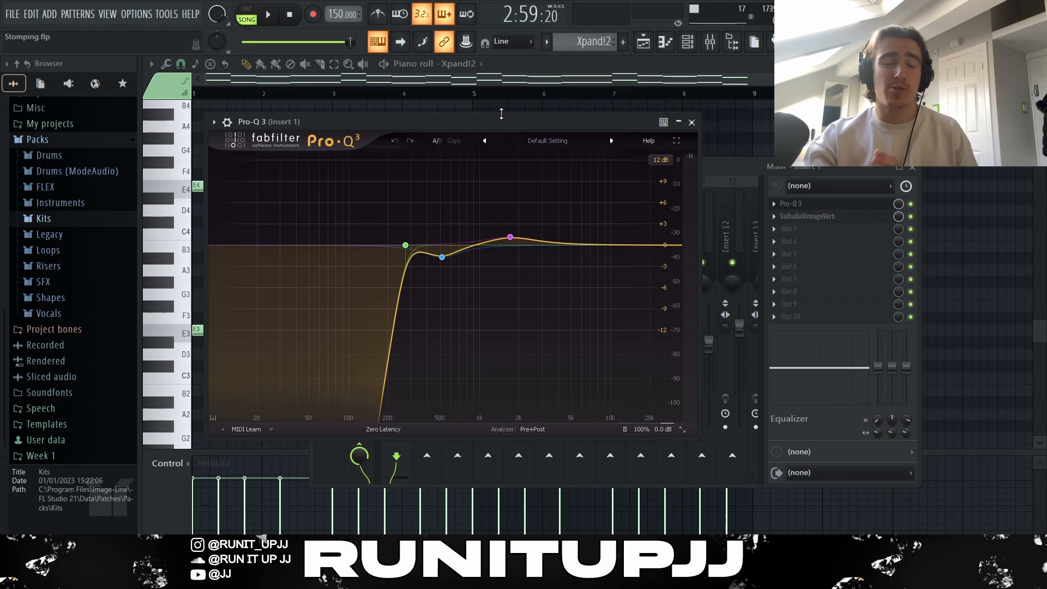
{"action": "left_click", "coordinate": [442, 257]}
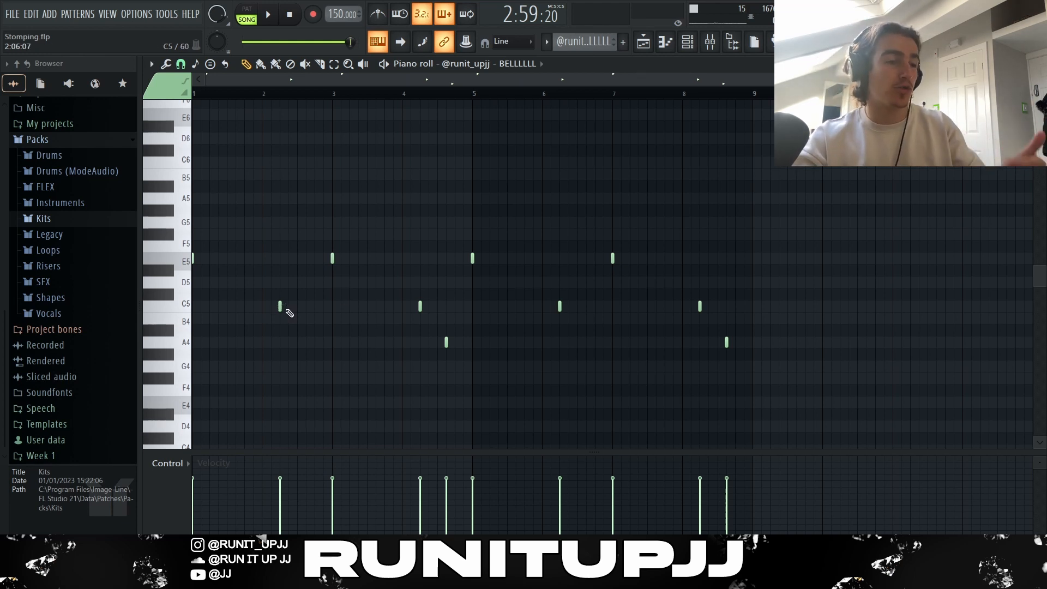
Step: Select the opening E5 and C5 notes of the BELLLLLL pattern and open the ValhallaVintageVerb reverb on Insert 2
{"action": "left_click_drag", "start_coordinate": [176, 259], "coordinate": [178, 257]}
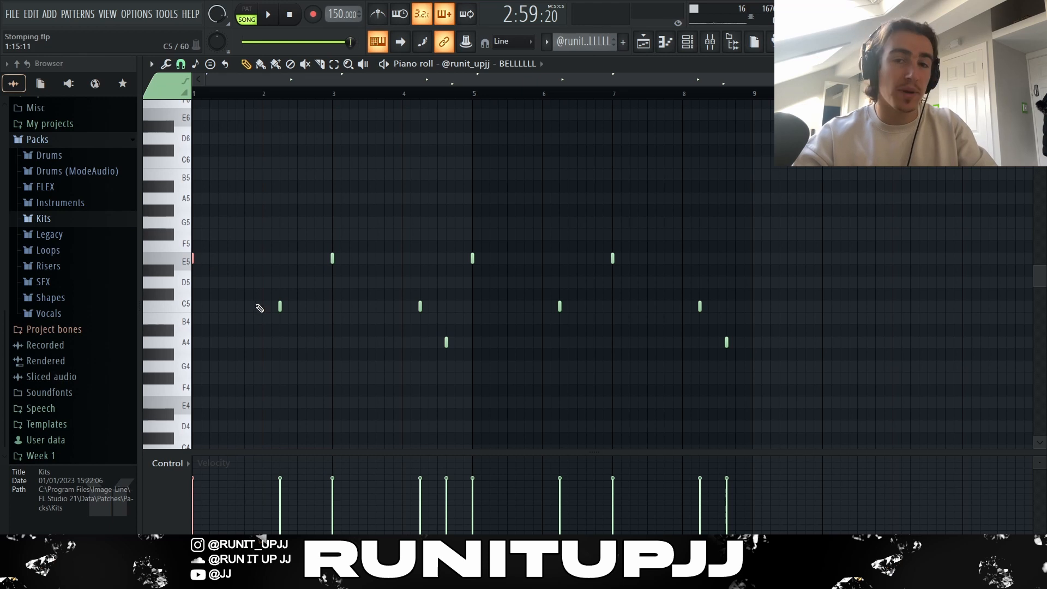
{"action": "left_click_drag", "start_coordinate": [290, 319], "coordinate": [243, 303]}
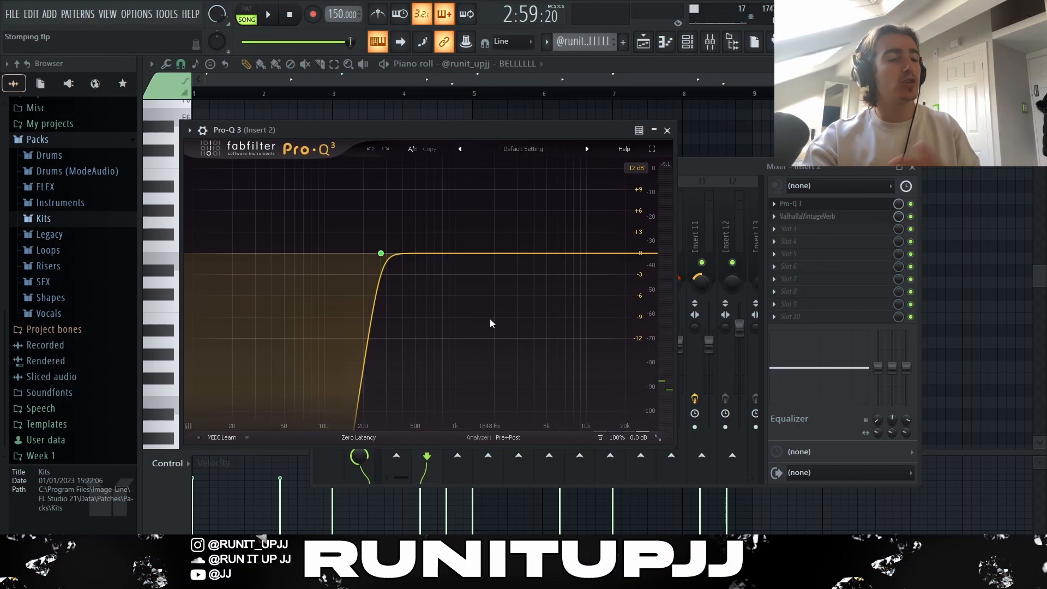
{"action": "left_click", "coordinate": [807, 216]}
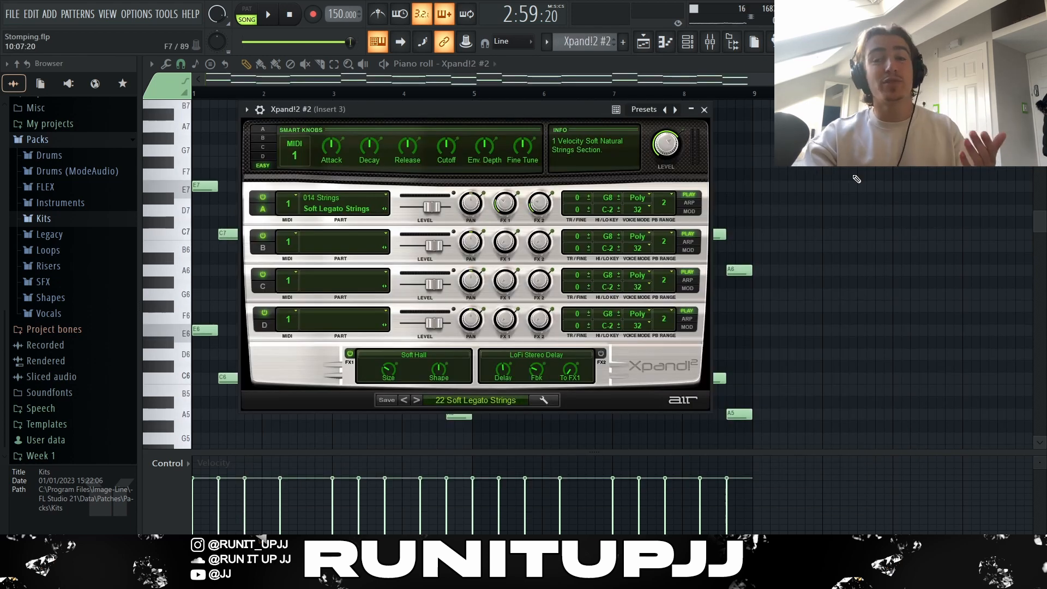
Step: Examine the 22 Soft Legato Strings preset in Xpand!2 #2 and play its pattern
{"action": "left_click", "coordinate": [492, 404]}
{"action": "mouse_move", "coordinate": [453, 467]}
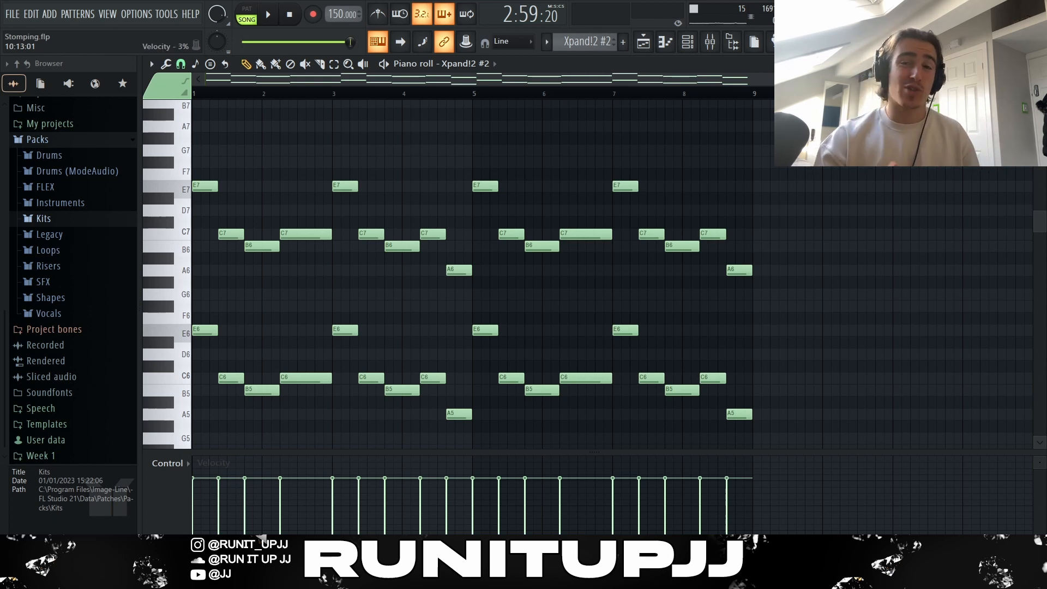
{"action": "key", "text": "space"}
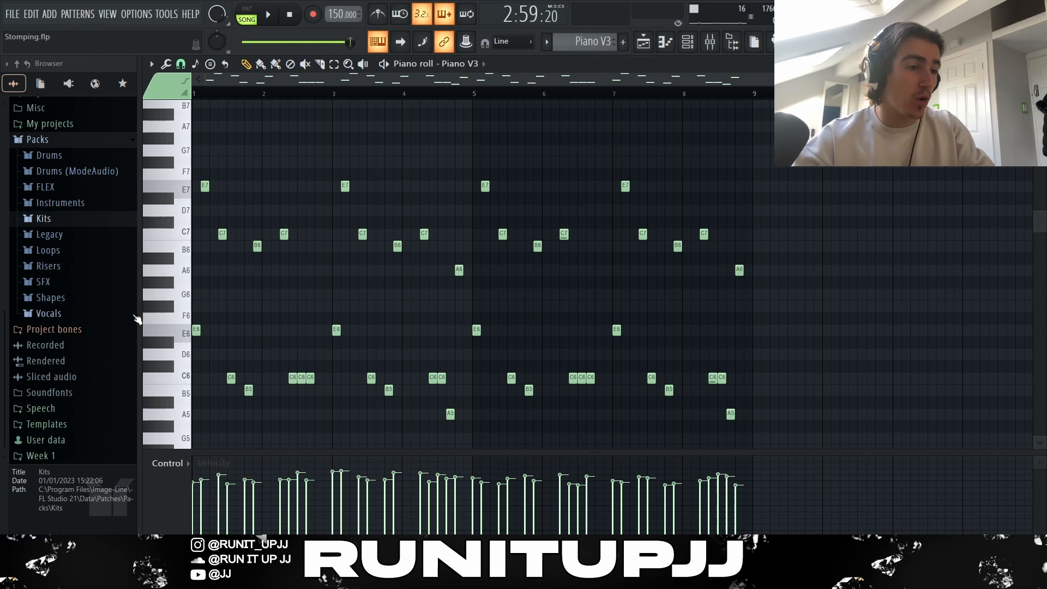
Step: Go through the Piano V3 notes of bars 1 and 2 in sequence, and select all notes of bars 3 and 4
{"action": "left_click", "coordinate": [196, 329]}
{"action": "left_click", "coordinate": [205, 185]}
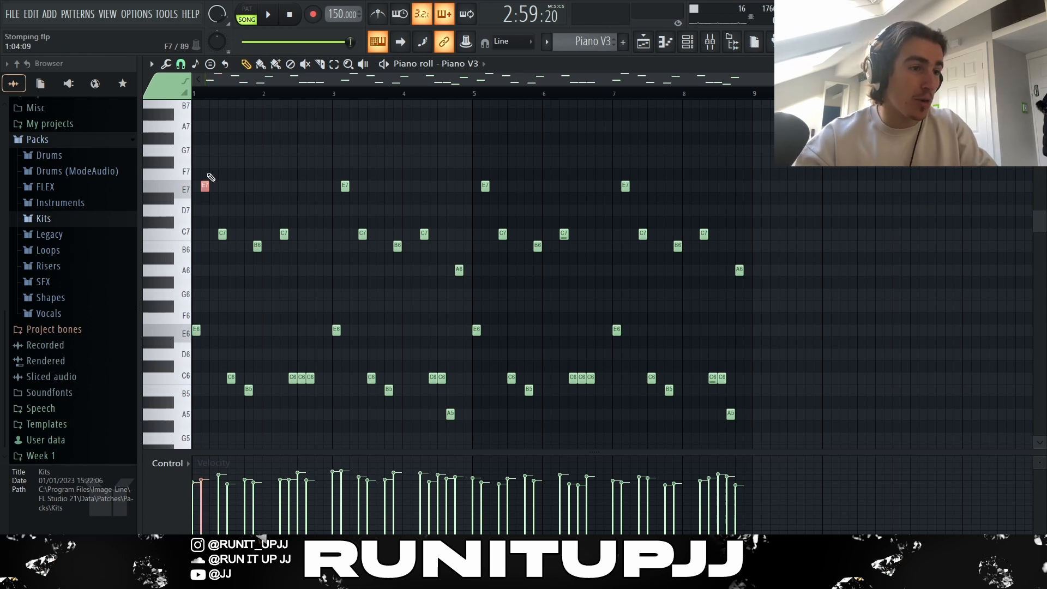
{"action": "left_click", "coordinate": [222, 233]}
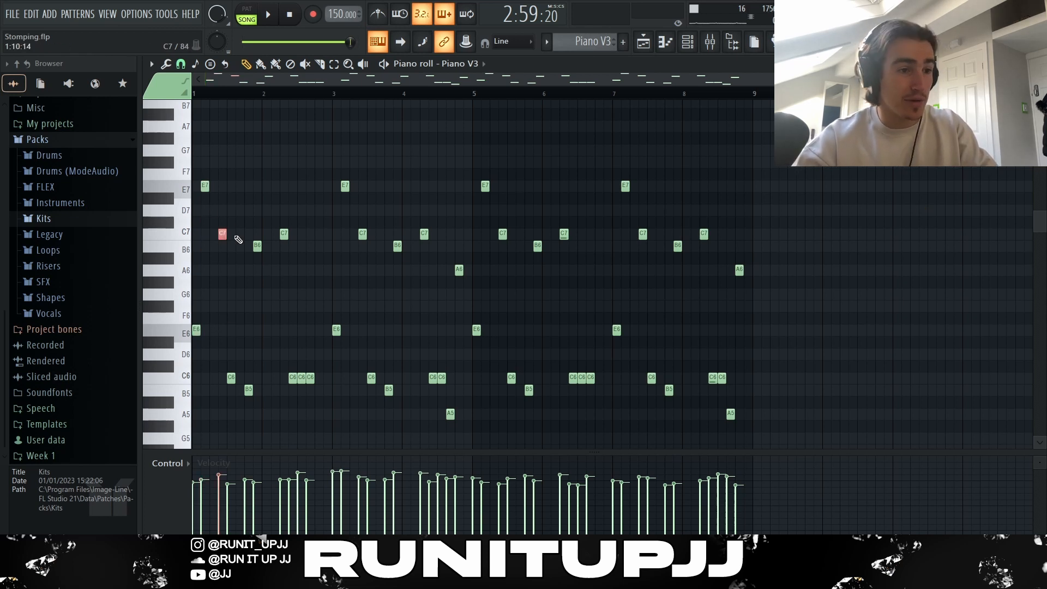
{"action": "left_click", "coordinate": [230, 377]}
{"action": "left_click", "coordinate": [248, 389]}
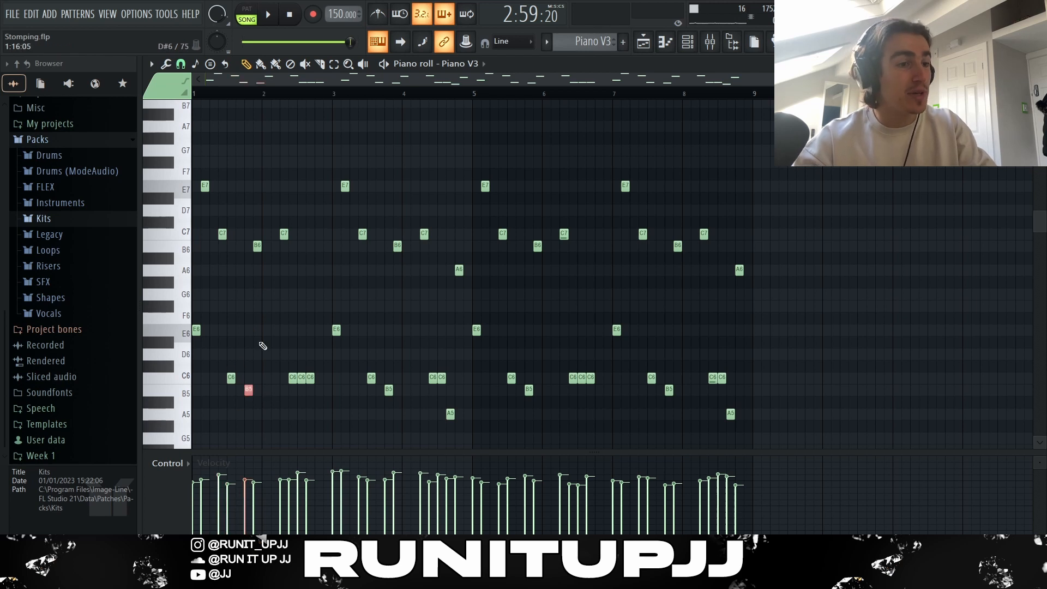
{"action": "left_click", "coordinate": [257, 245]}
{"action": "left_click", "coordinate": [284, 233]}
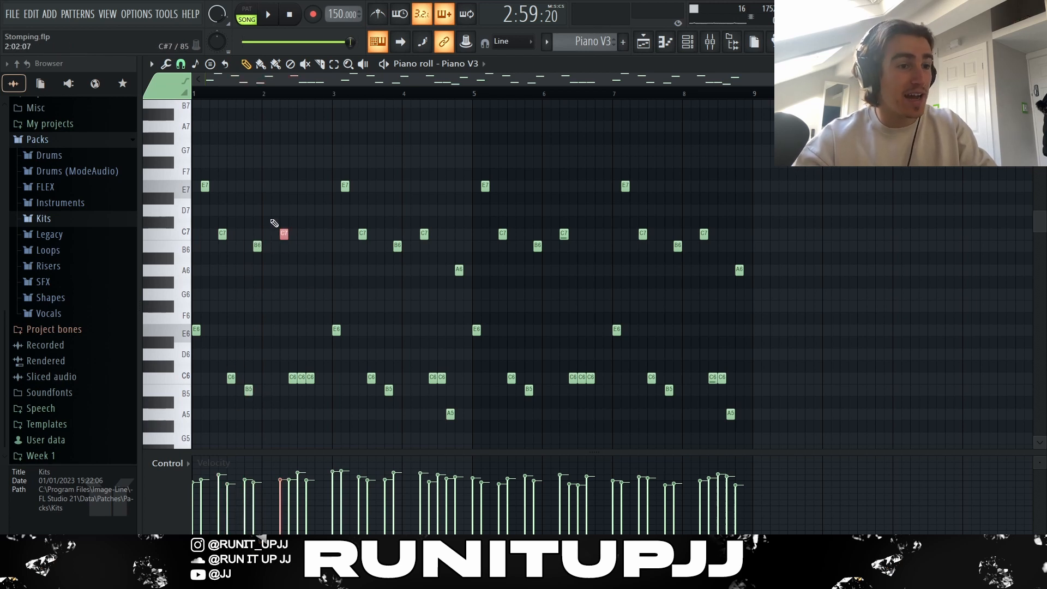
{"action": "left_click_drag", "start_coordinate": [277, 367], "coordinate": [324, 391]}
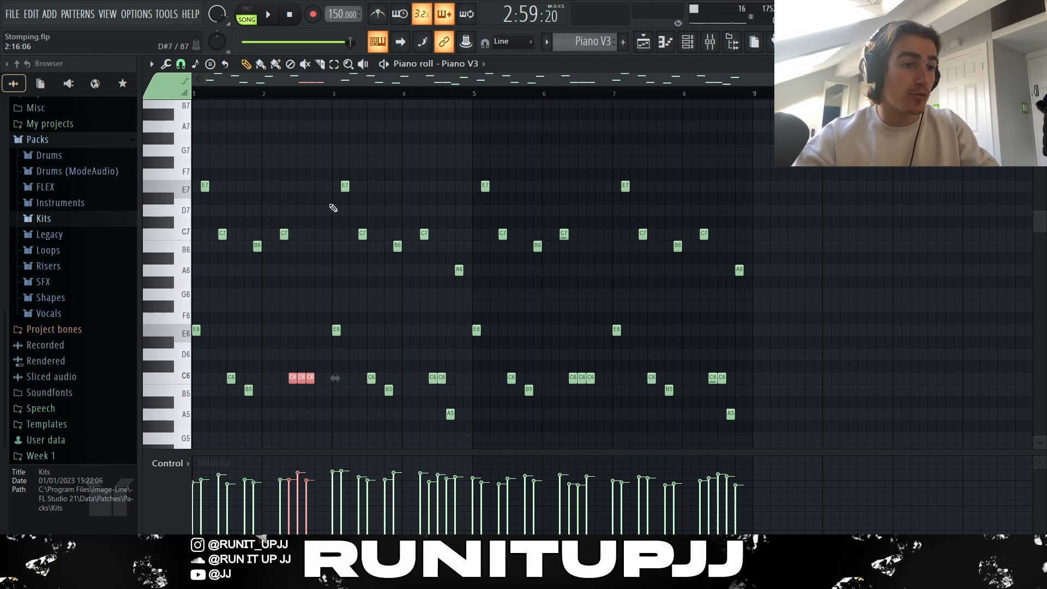
{"action": "left_click_drag", "start_coordinate": [322, 156], "coordinate": [469, 437]}
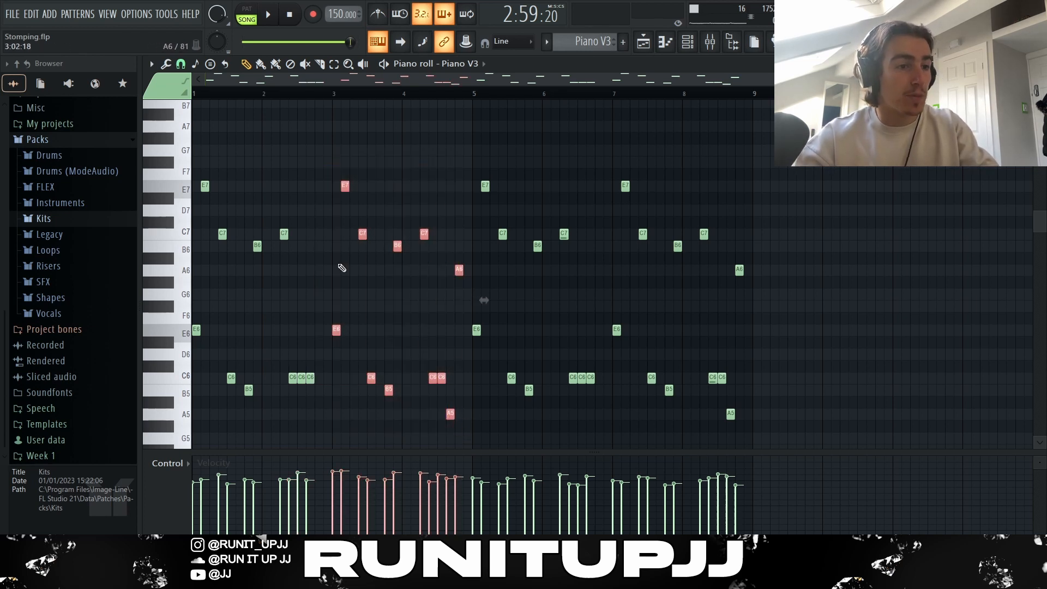
{"action": "left_click", "coordinate": [475, 142], "text": "ctrl"}
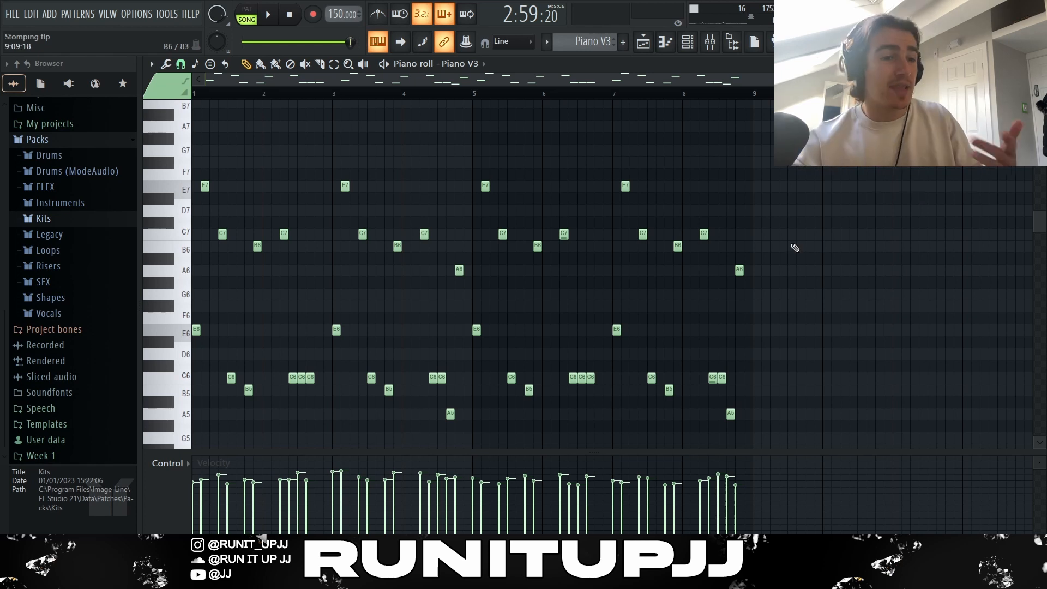
Step: Compare the two halves of the Piano V3 pattern by selecting the notes of bars 1 to 4 and of bars 5 to 8
{"action": "left_click", "coordinate": [466, 413]}
{"action": "left_click_drag", "start_coordinate": [466, 419], "coordinate": [189, 104]}
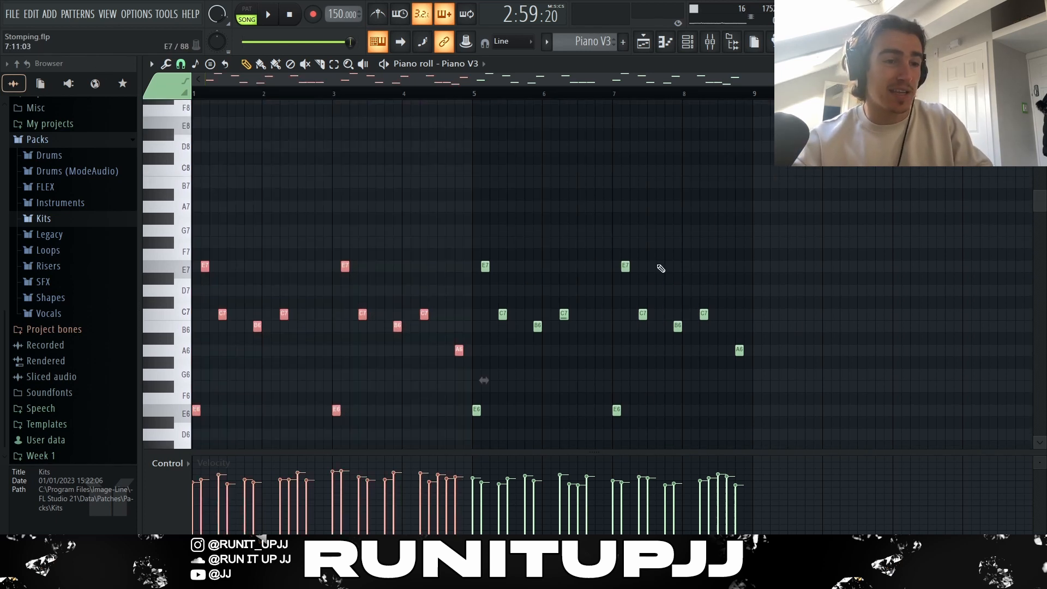
{"action": "scroll", "coordinate": [665, 268], "scroll_direction": "down", "scroll_amount": 3}
{"action": "left_click_drag", "start_coordinate": [859, 416], "coordinate": [473, 107]}
{"action": "left_click", "coordinate": [852, 187]}
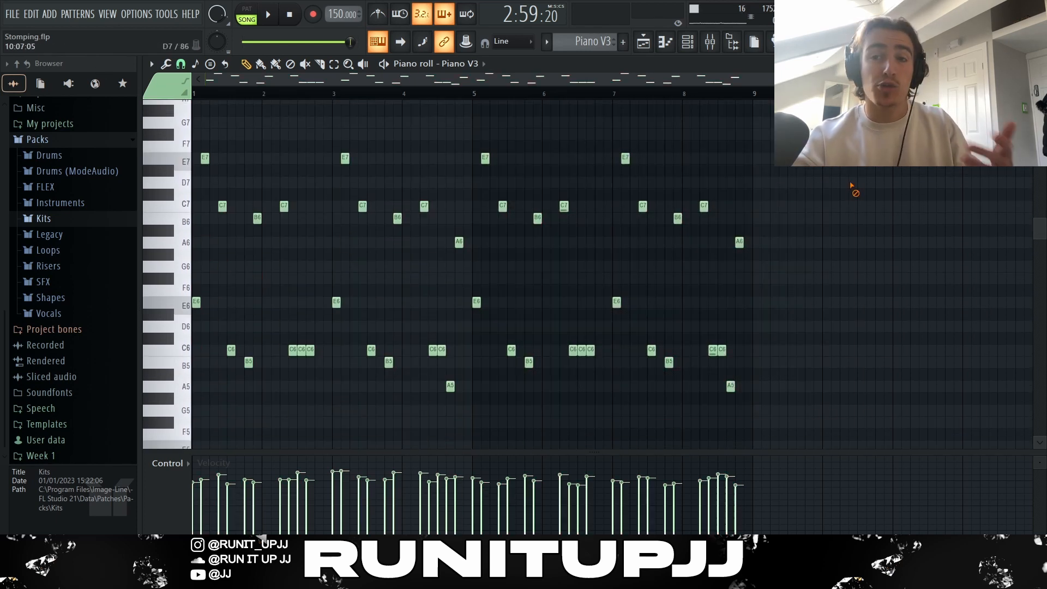
Step: Open the note randomizer for Piano V3 and review the ValhallaVintageVerb settings on Insert 4
{"action": "key", "text": "alt+r"}
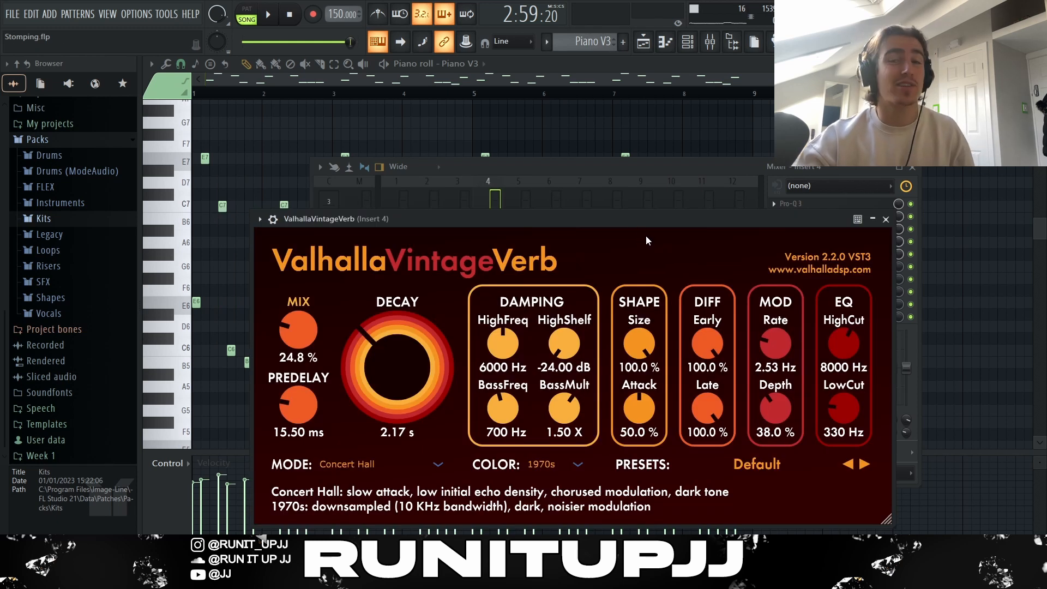
{"action": "key", "text": "Escape"}
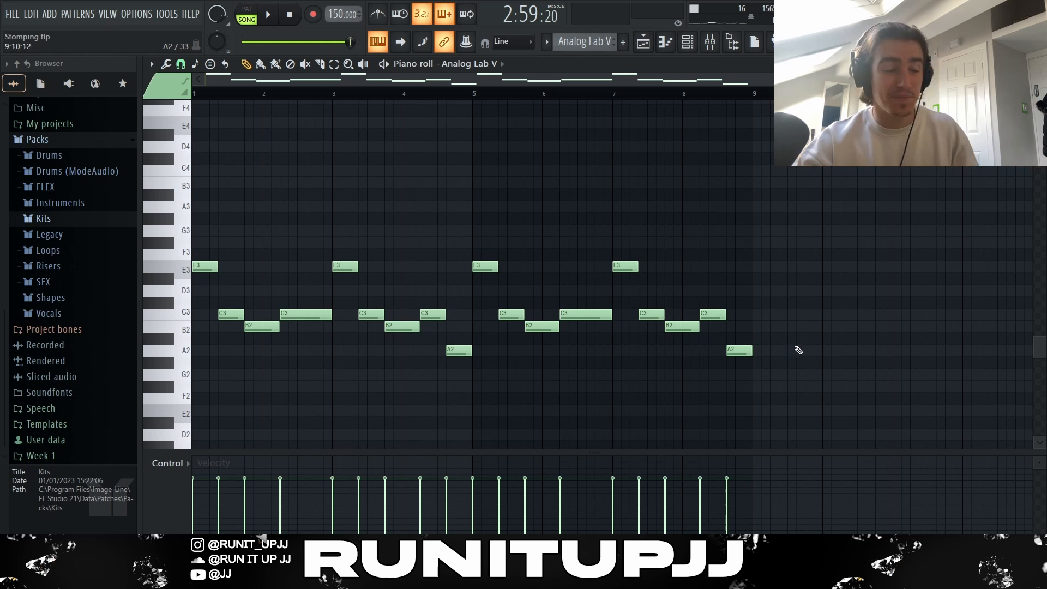
Step: Select the extra clap hits before the regular ones in bars 2 and 6 of the Luger Slap Clap pattern
{"action": "key", "text": "F5"}
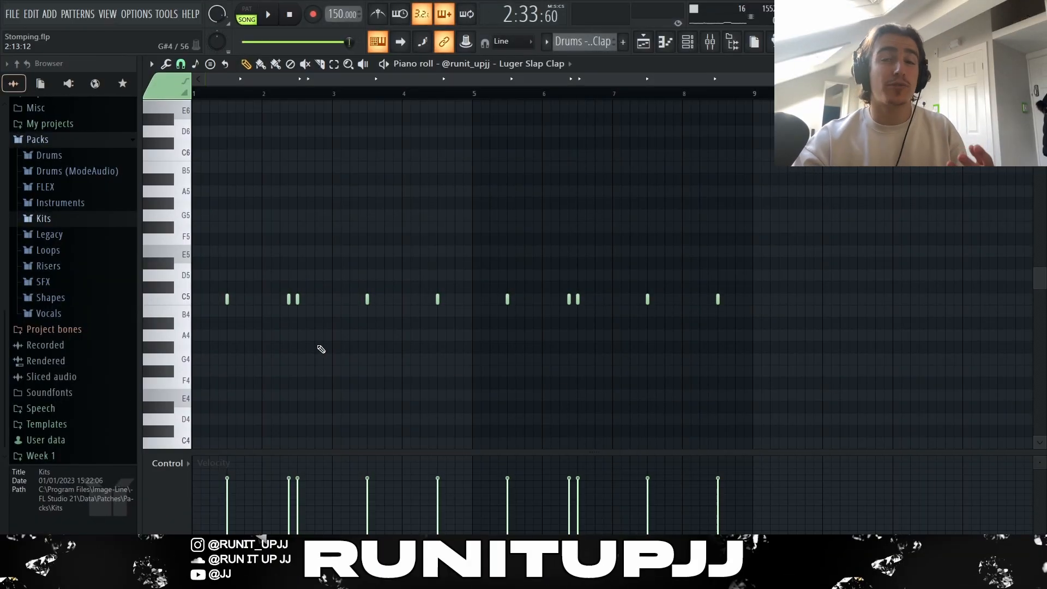
{"action": "left_click", "coordinate": [288, 301], "text": "ctrl"}
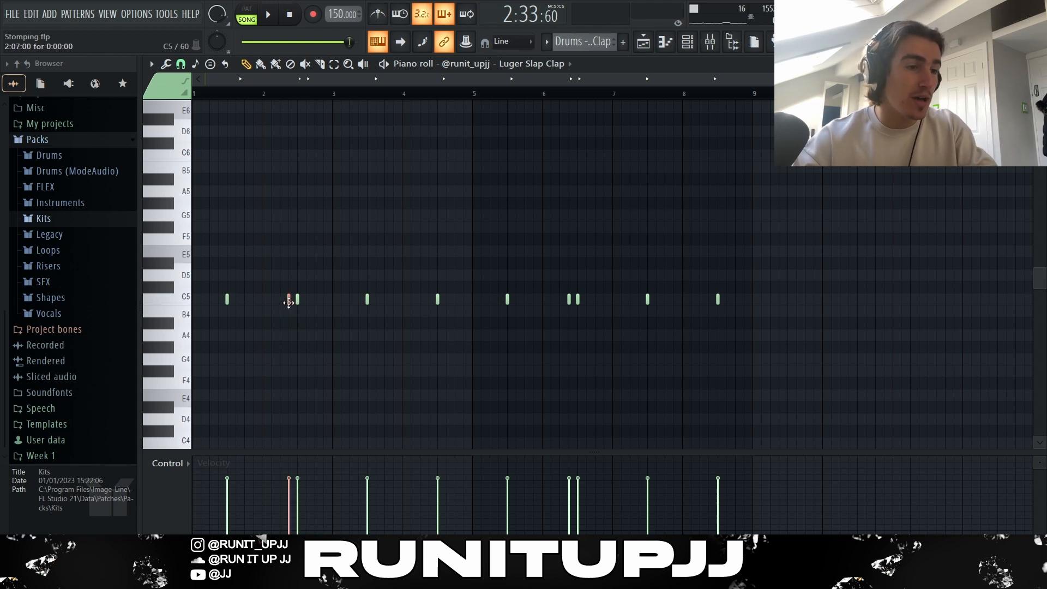
{"action": "left_click_drag", "start_coordinate": [552, 299], "coordinate": [575, 313]}
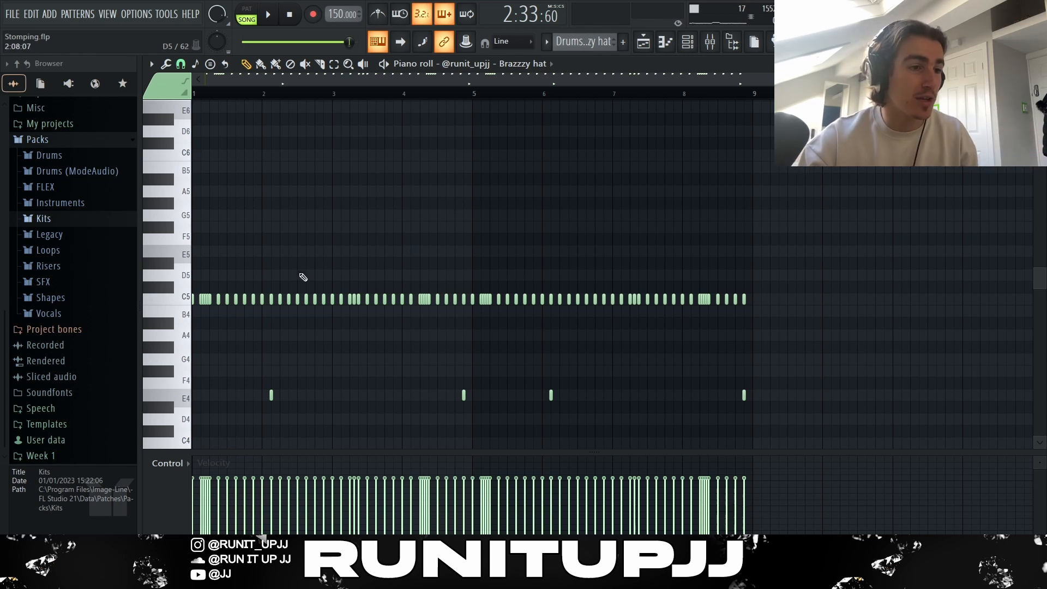
Step: Set the piano roll snap to 1/2 step and select the hi-hat rolls and low E4 hits across bars 1 to 4 of Brazzzy hat
{"action": "left_click", "coordinate": [179, 65]}
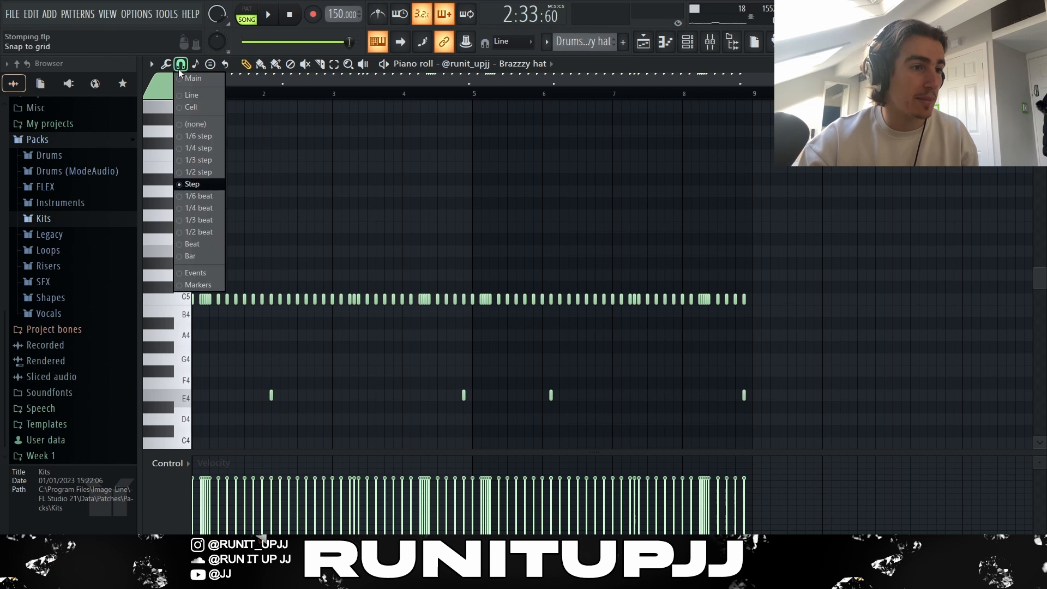
{"action": "left_click", "coordinate": [188, 172]}
{"action": "scroll", "coordinate": [203, 295], "scroll_direction": "up", "scroll_amount": 6}
{"action": "left_click_drag", "start_coordinate": [224, 292], "coordinate": [307, 308]}
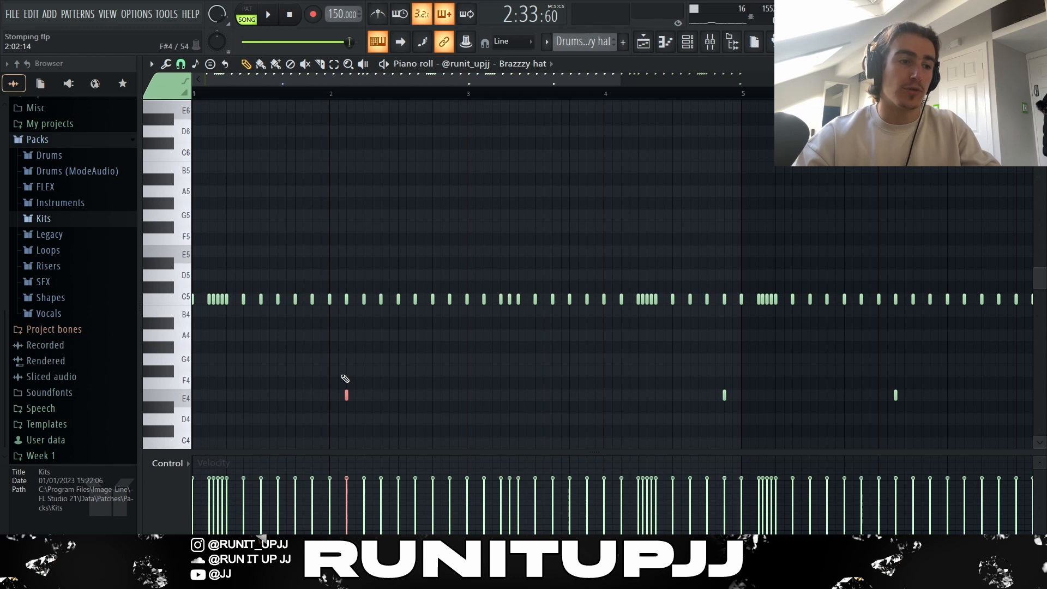
{"action": "left_click_drag", "start_coordinate": [495, 294], "coordinate": [530, 325]}
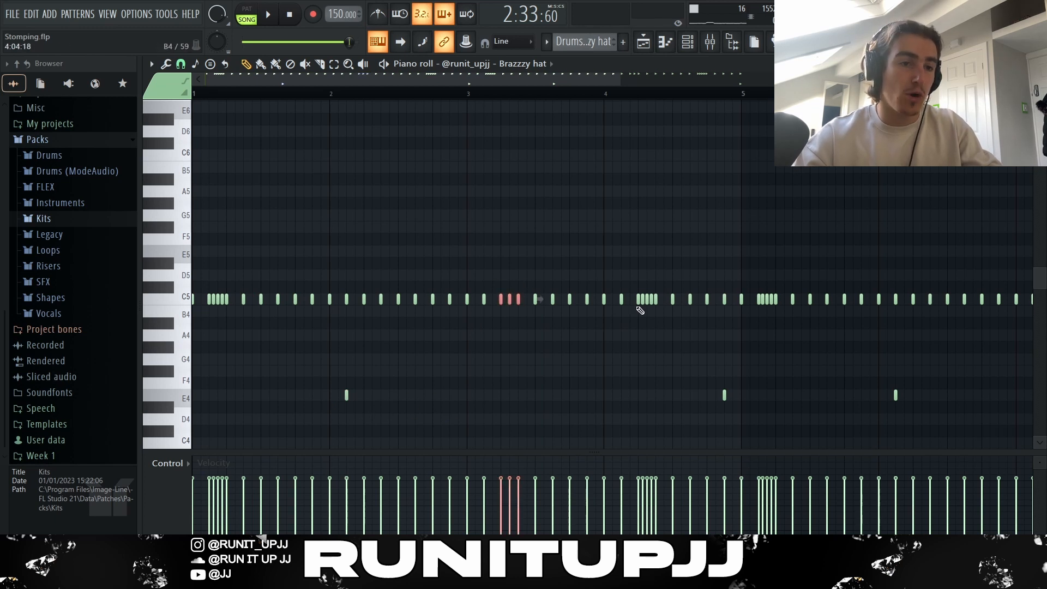
{"action": "left_click_drag", "start_coordinate": [636, 309], "coordinate": [658, 298]}
{"action": "left_click", "coordinate": [707, 379], "text": "ctrl"}
{"action": "left_click_drag", "start_coordinate": [678, 378], "coordinate": [744, 417]}
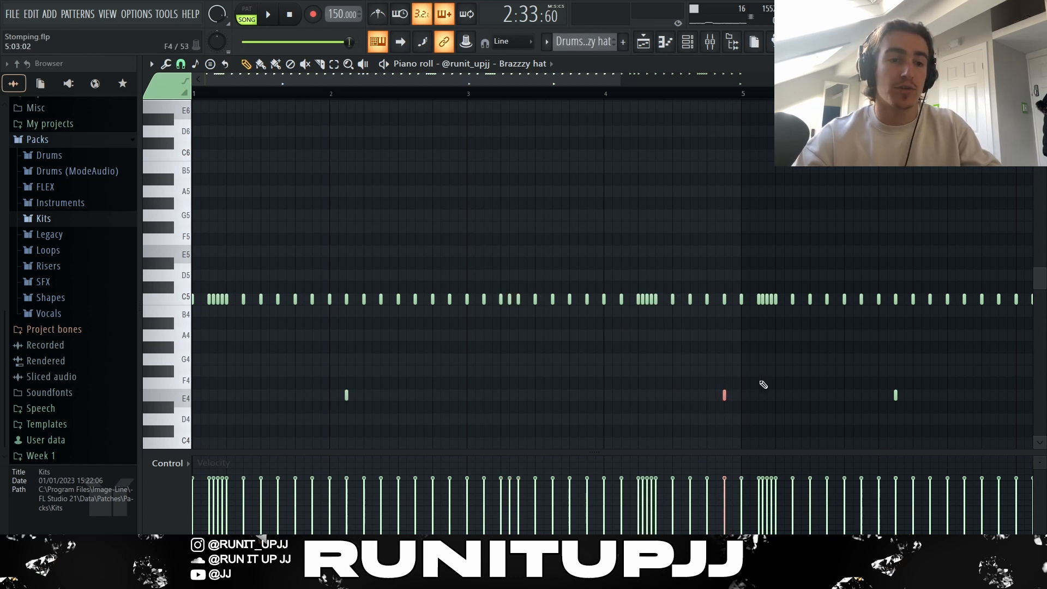
{"action": "scroll", "coordinate": [660, 382], "scroll_direction": "down", "scroll_amount": 3}
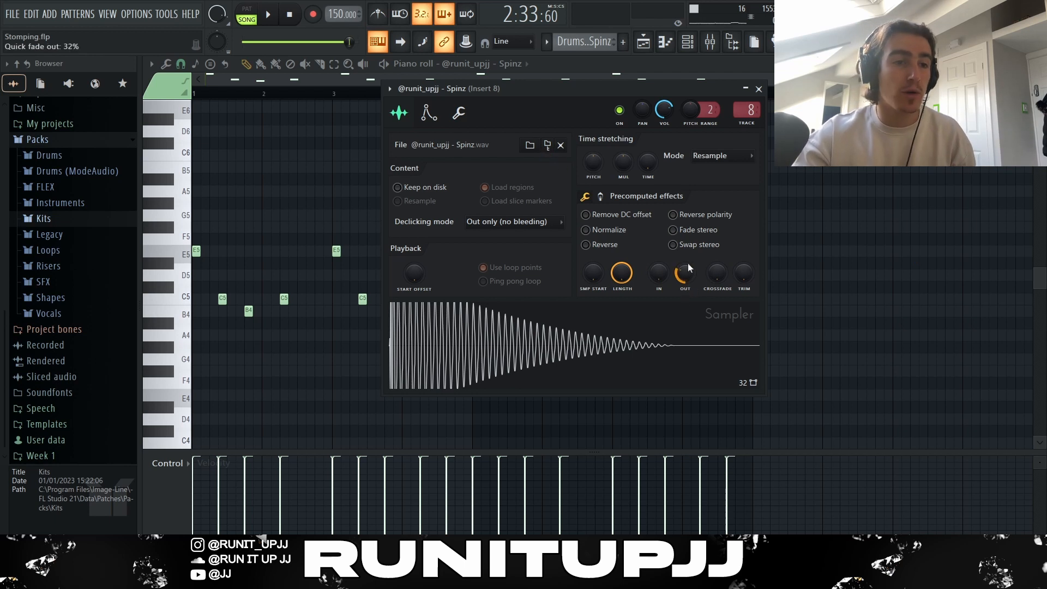
Step: View the gain boost among the Spinz sampler's precomputed effects and select the pattern's opening notes one by one
{"action": "left_click", "coordinate": [600, 197]}
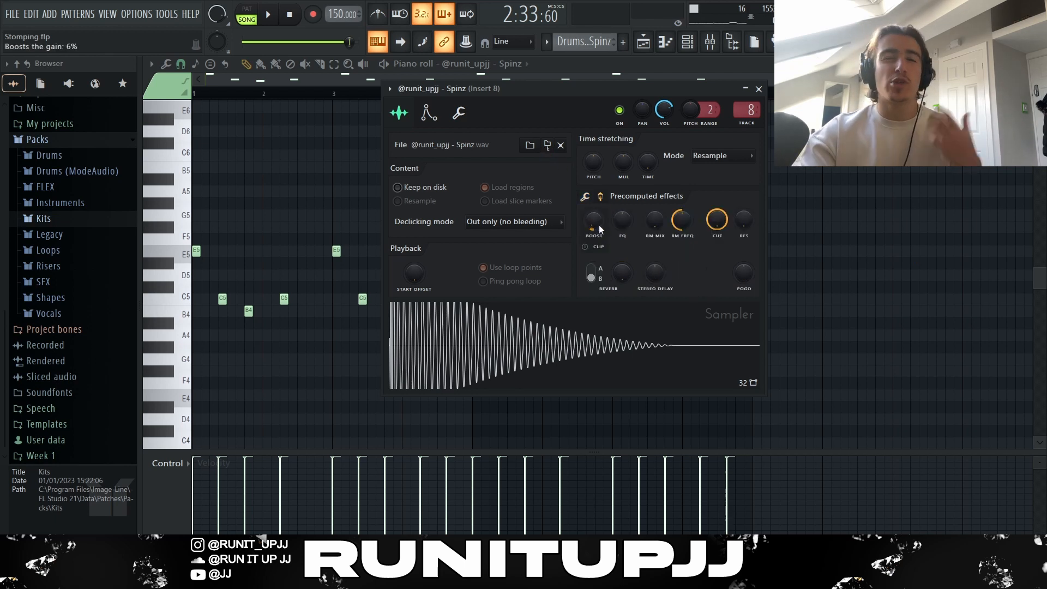
{"action": "key", "text": "Escape"}
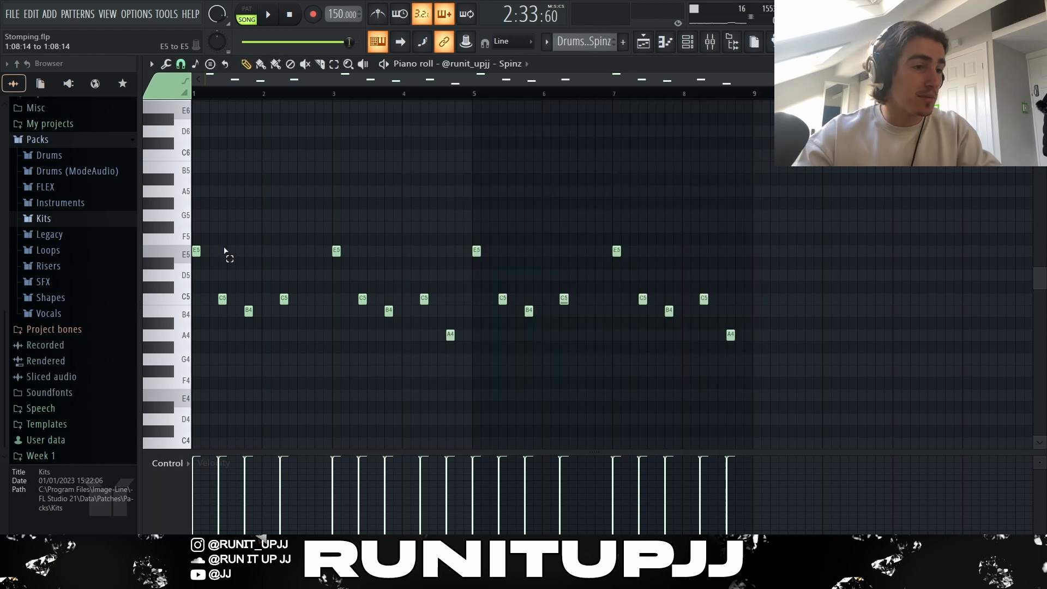
{"action": "left_click", "coordinate": [224, 298]}
{"action": "left_click", "coordinate": [248, 309]}
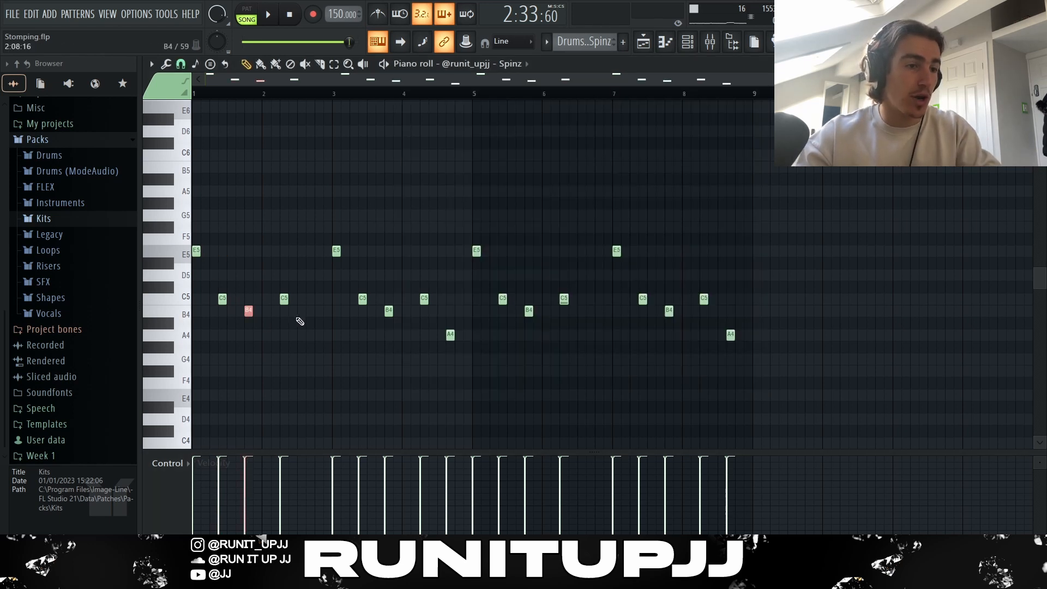
{"action": "left_click", "coordinate": [284, 298]}
{"action": "left_click_drag", "start_coordinate": [314, 210], "coordinate": [193, 162]}
Step: Preview the Southside sample and select its pair of hits at the end of bar 2
{"action": "left_click", "coordinate": [453, 367]}
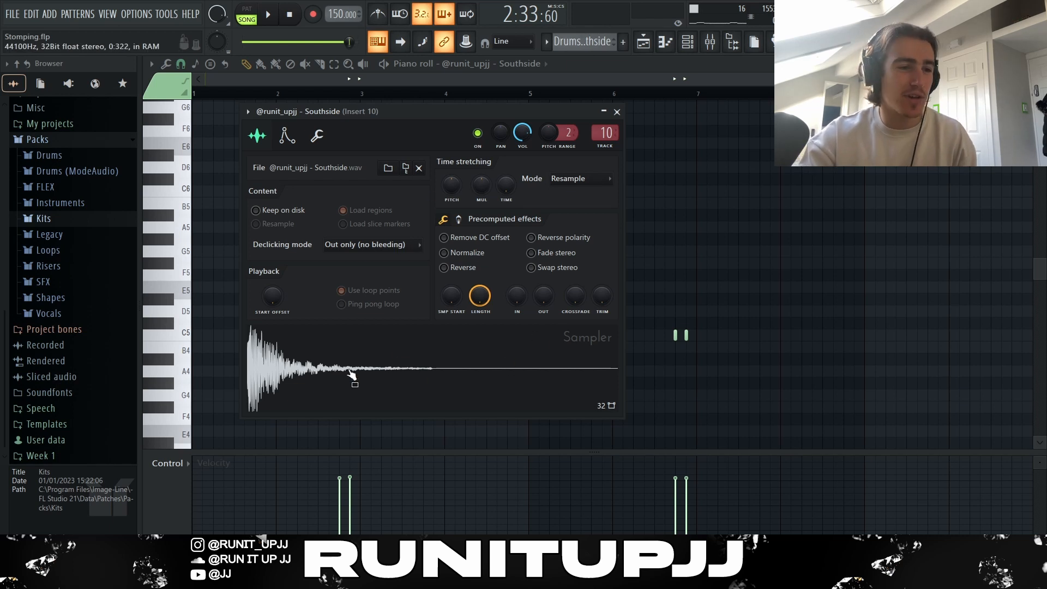
{"action": "left_click", "coordinate": [412, 374]}
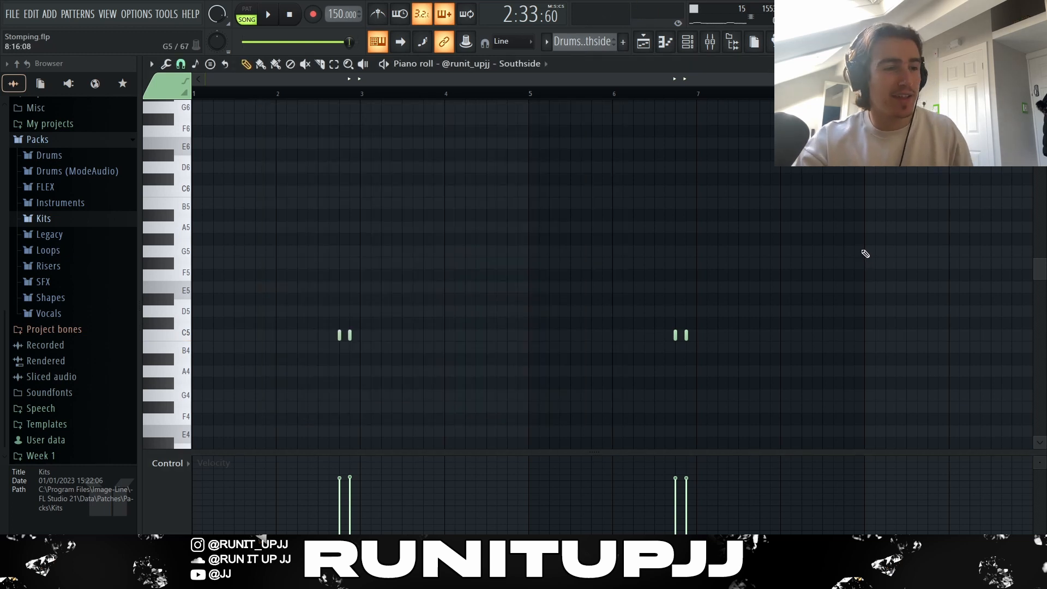
{"action": "left_click_drag", "start_coordinate": [312, 328], "coordinate": [400, 357]}
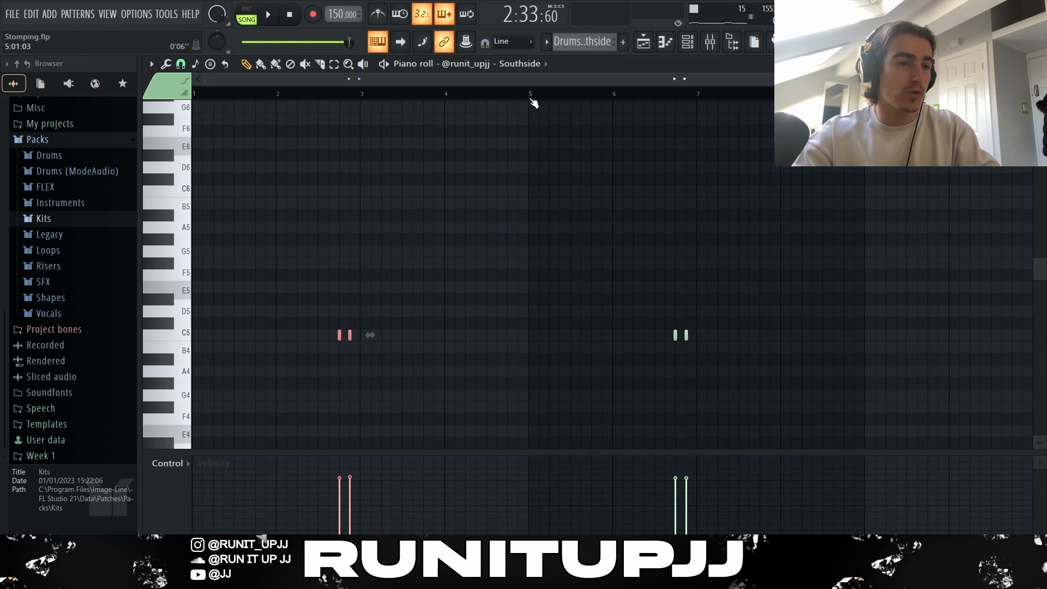
{"action": "left_click_drag", "start_coordinate": [530, 97], "coordinate": [195, 95]}
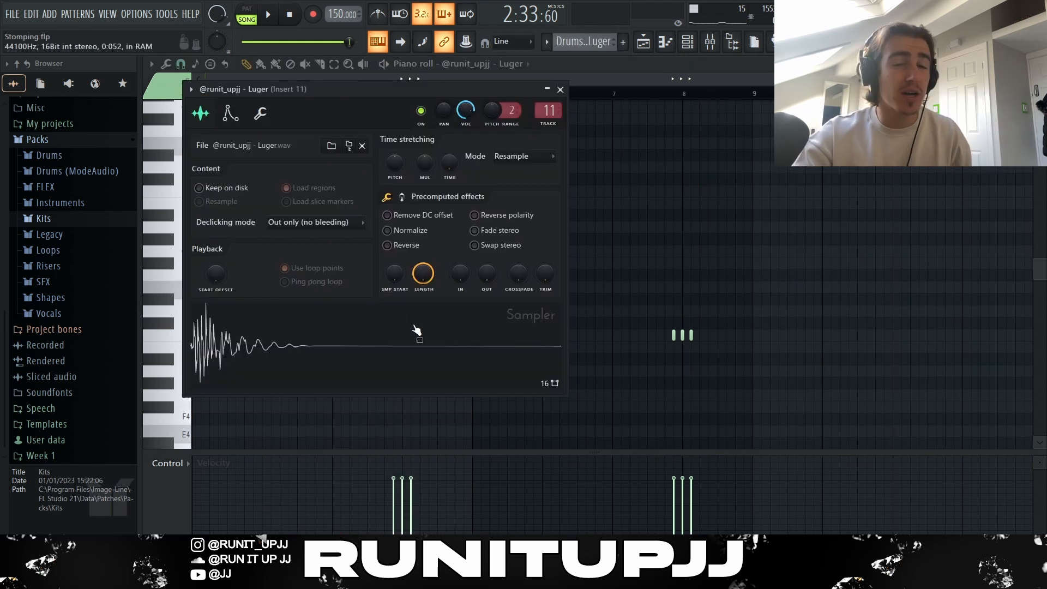
Step: Preview the Luger percussion sample and close its pattern to return to the playlist
{"action": "left_click", "coordinate": [381, 345]}
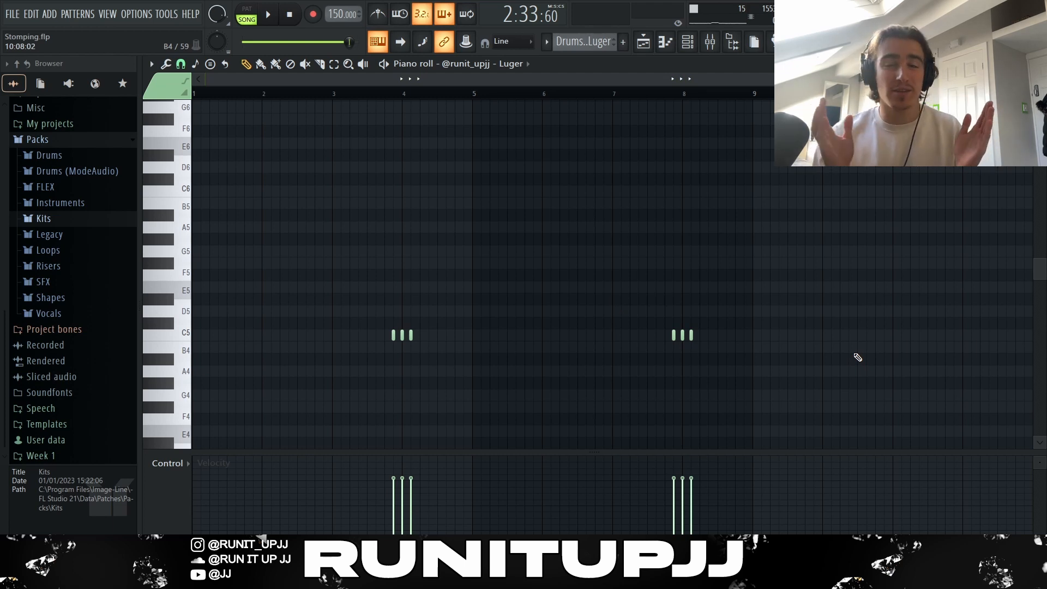
{"action": "key", "text": "Escape"}
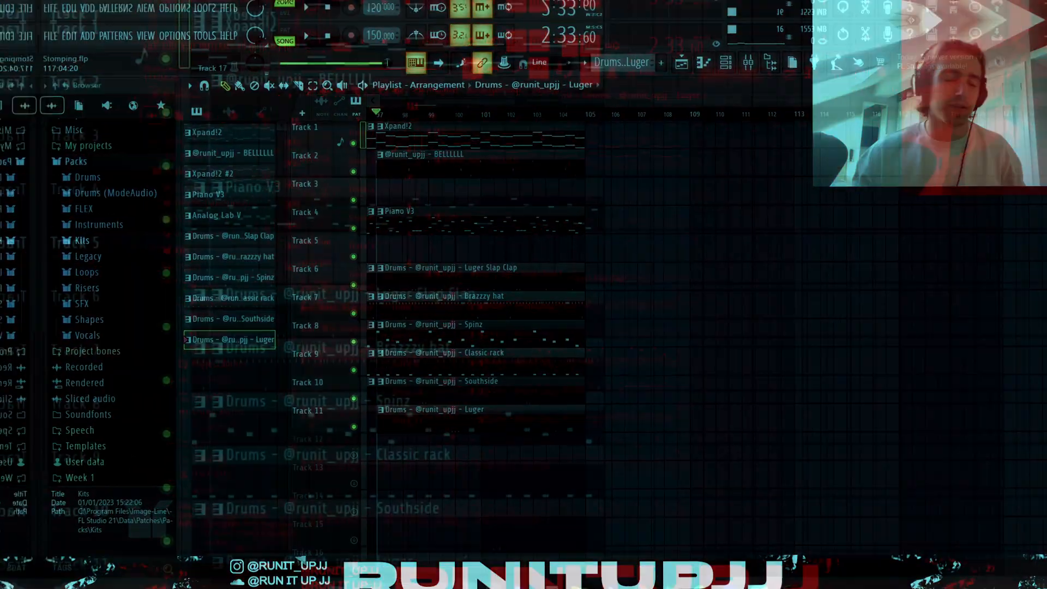